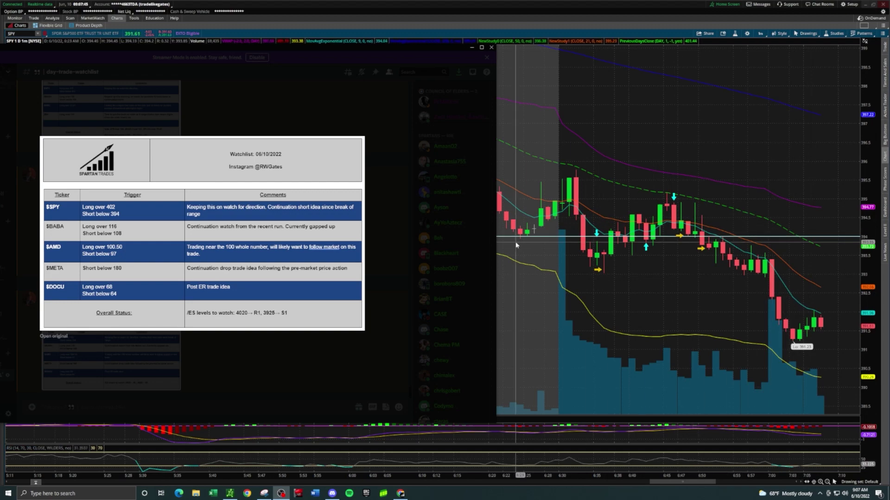
# Bring the full-screen SPY 1-minute chart in front of the Discord watchlist image
pyautogui.click(737, 174)
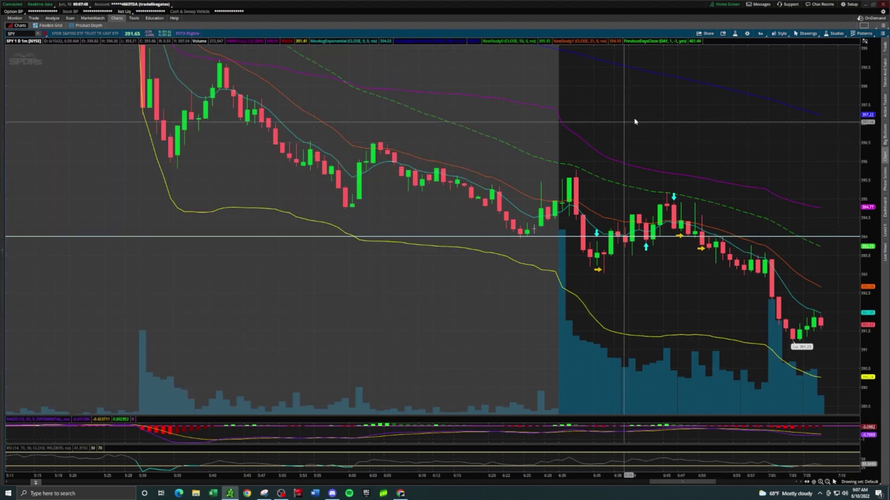
# Zoom the SPY 1-minute chart in and out to inspect this morning's candles
pyautogui.scroll(-5, 648, 152)
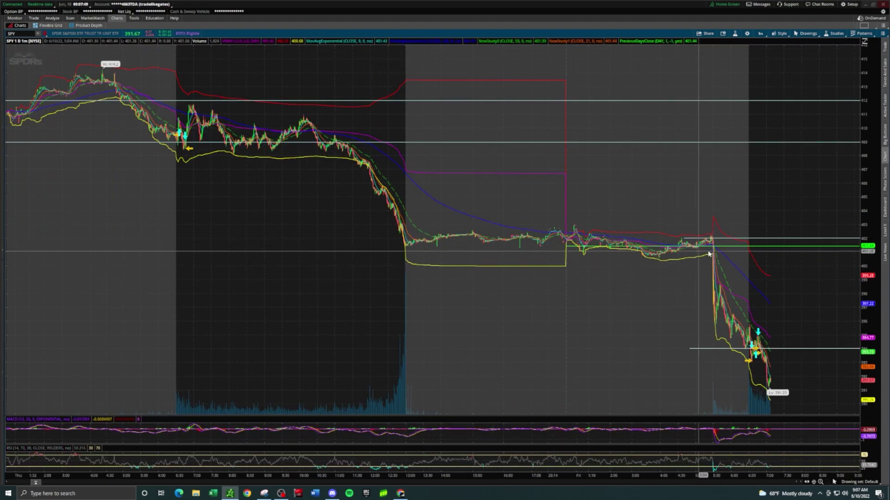
pyautogui.scroll(5, 405, 181)
pyautogui.scroll(-5, 547, 167)
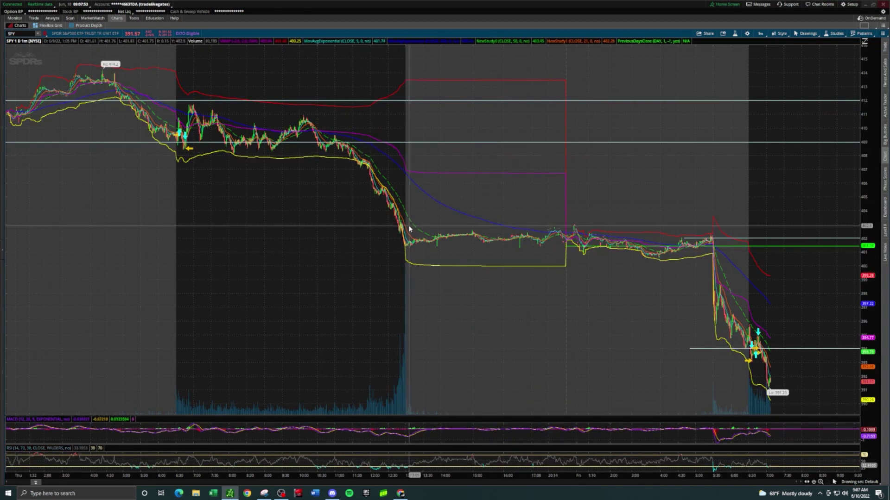
pyautogui.scroll(3, 705, 254)
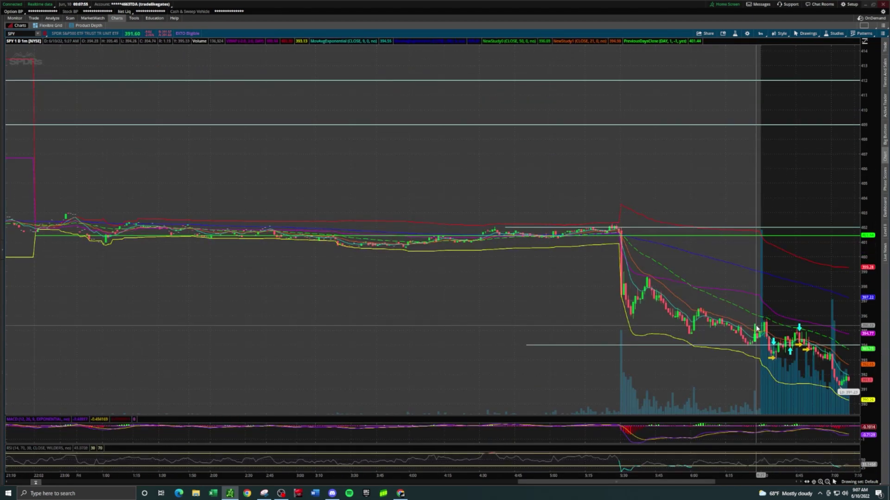
pyautogui.middleClick(723, 279)
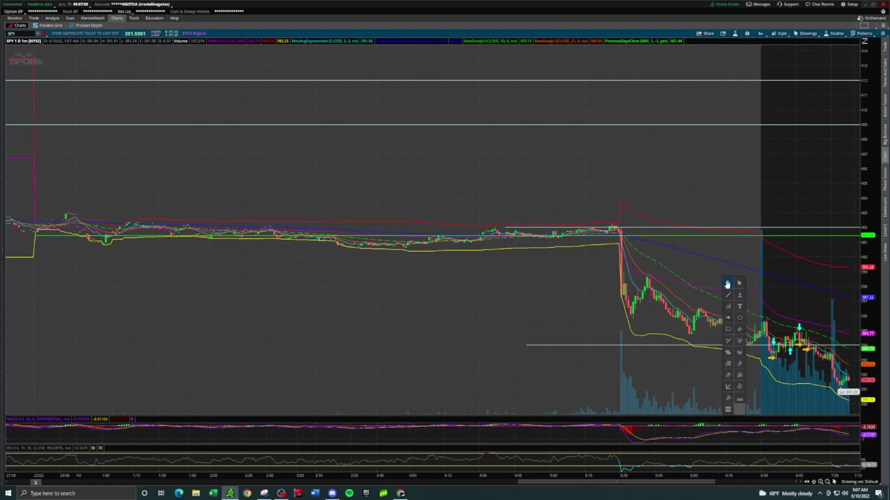
pyautogui.scroll(-2, 727, 284)
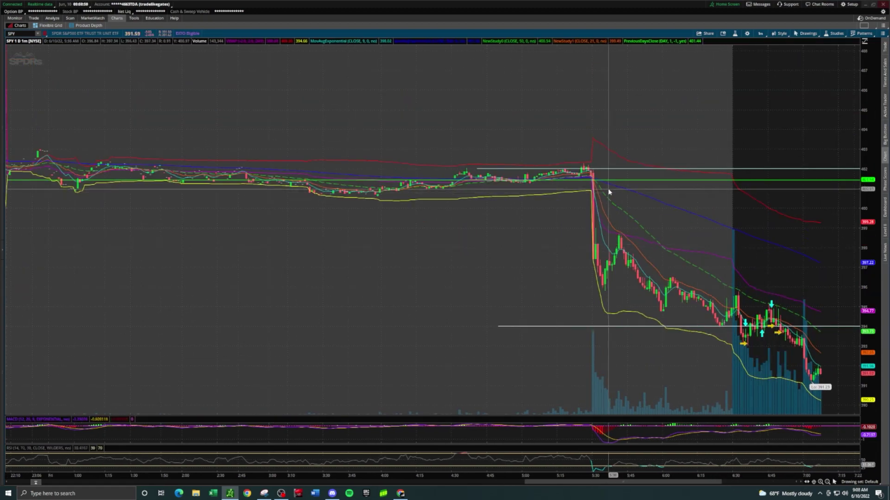
pyautogui.scroll(3, 609, 192)
pyautogui.middleClick(684, 239)
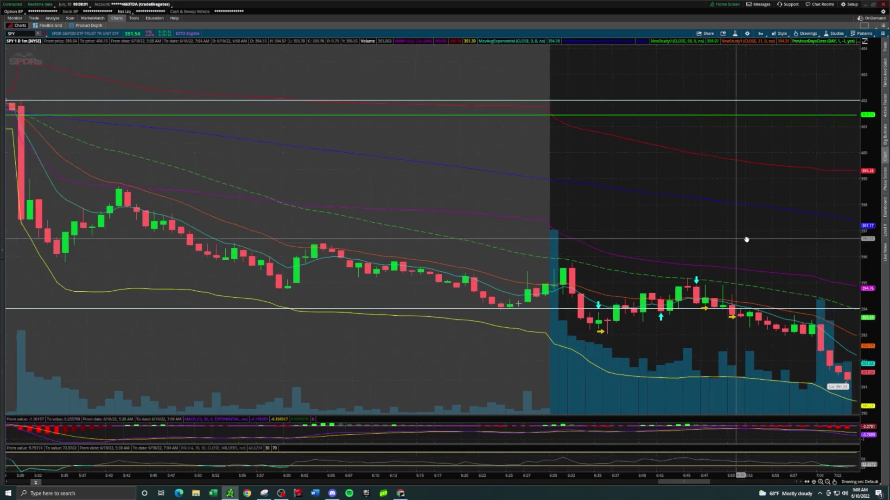
# Frame the morning candles around 394 with a stretched price scale, then return to Discord's watchlist
pyautogui.scroll(3, 746, 239)
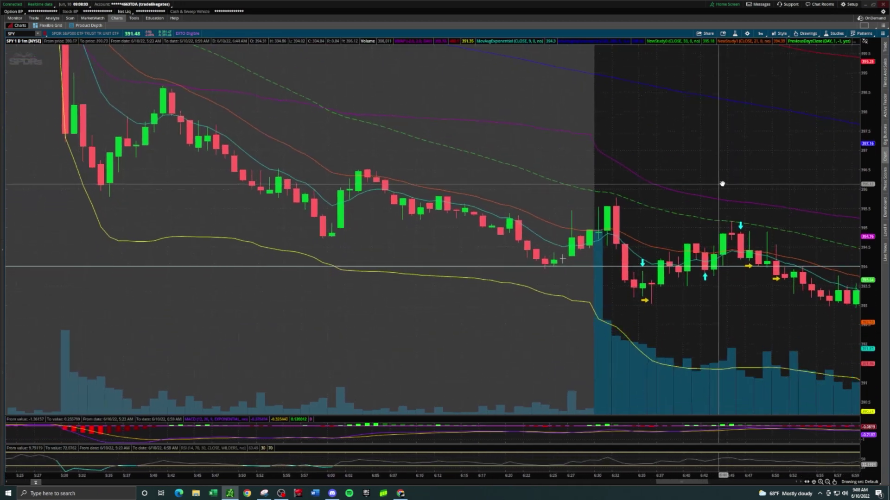
pyautogui.moveTo(721, 184); pyautogui.dragTo(737, 163)
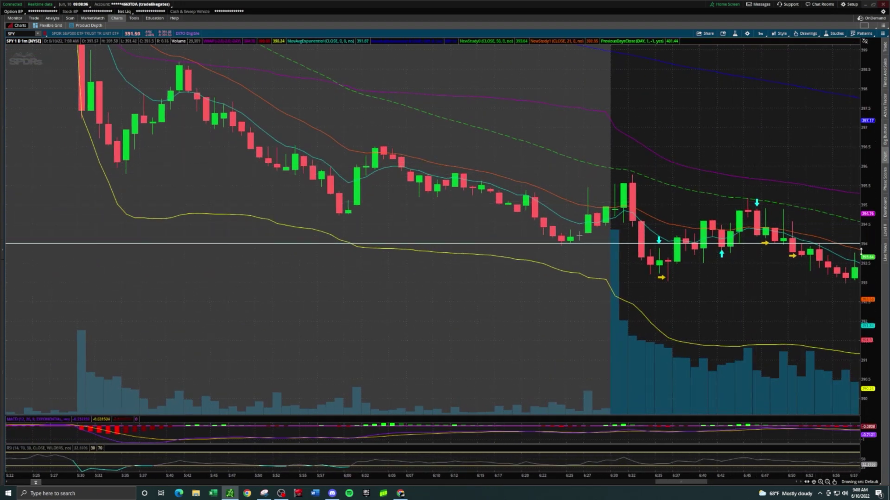
pyautogui.moveTo(861, 250); pyautogui.dragTo(861, 262)
pyautogui.moveTo(764, 157); pyautogui.dragTo(707, 187)
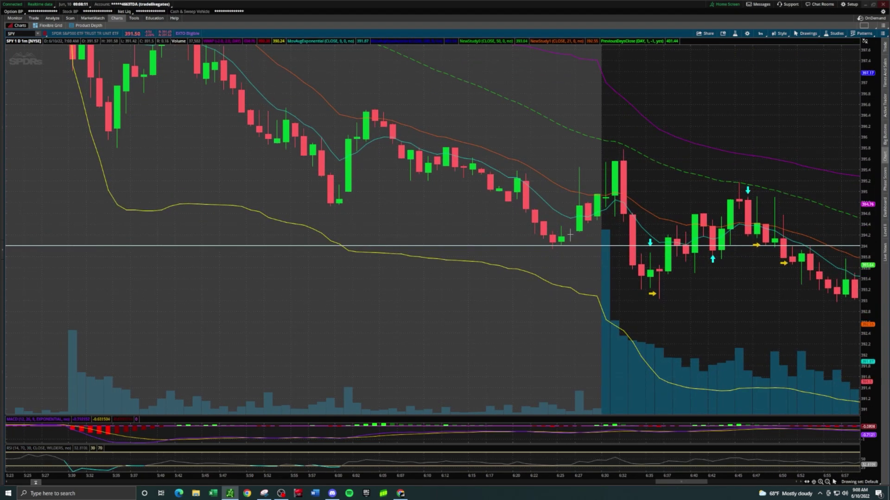
pyautogui.hotkey('alt', 'Tab')
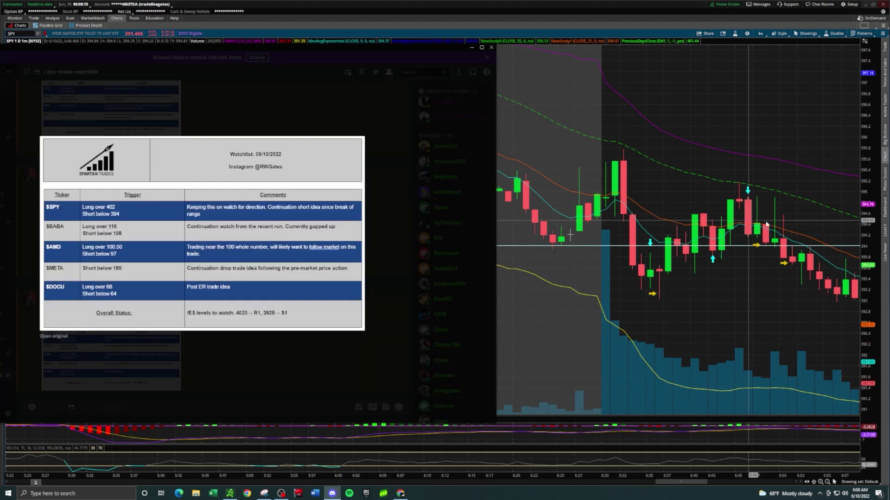
# Close the watchlist image and switch to the alert-room channel showing AlertBot's SPY short alerts
pyautogui.click(285, 105)
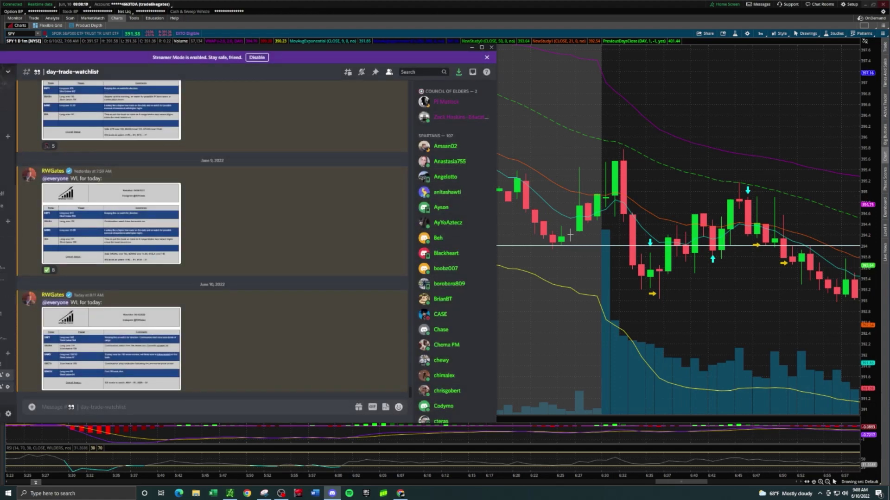
pyautogui.hotkey('alt', 'Up')
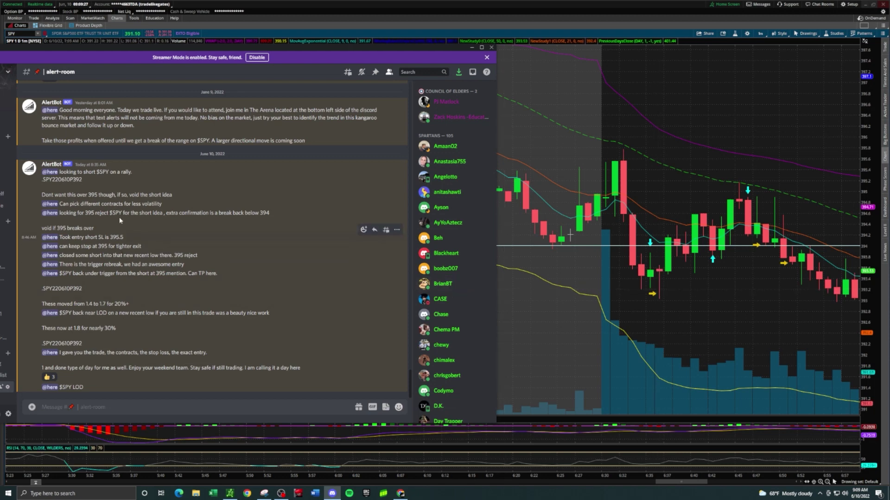
# Highlight the put contract and the break-below-394 note in the alerts, then return to the chart
pyautogui.moveTo(66, 180); pyautogui.dragTo(84, 182)
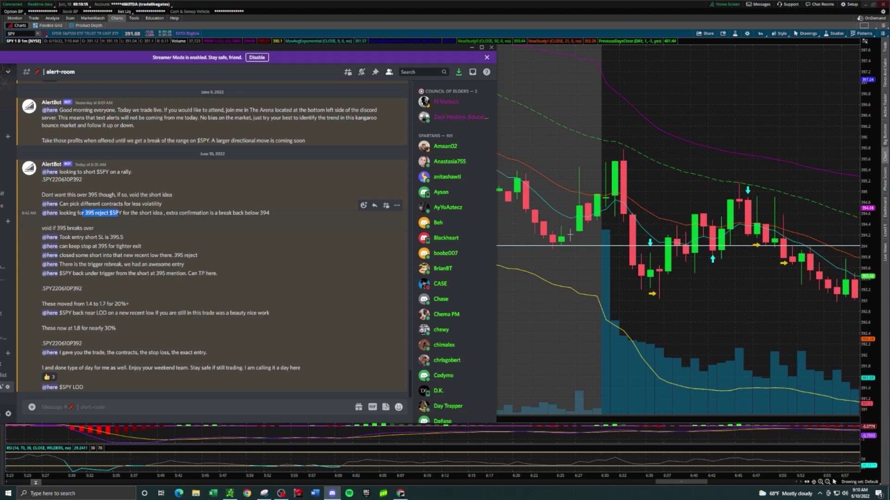
pyautogui.moveTo(271, 213); pyautogui.dragTo(139, 213)
pyautogui.click(166, 220)
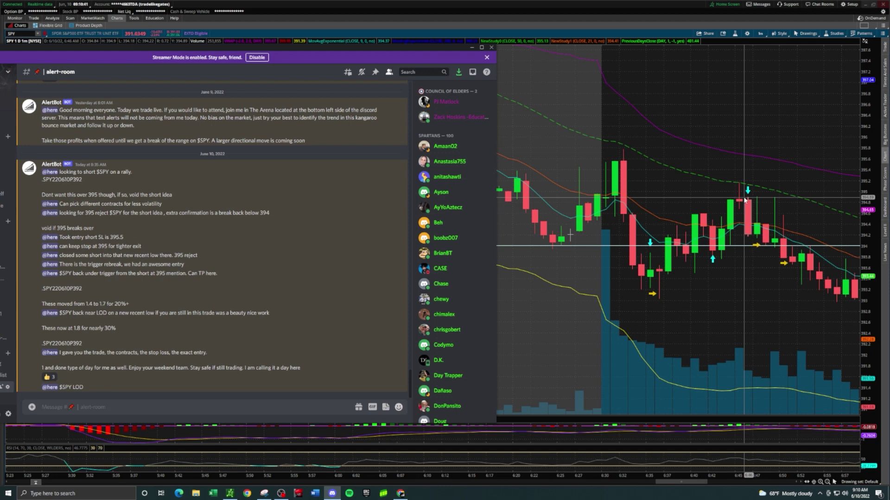
pyautogui.click(700, 251)
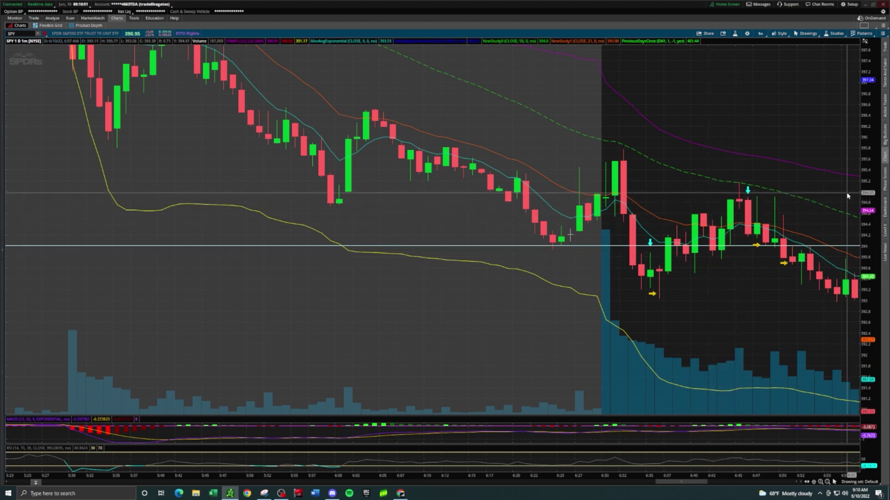
# Draw a trendline along the 395 rejection highs around 6:45, briefly checking Discord afterward
pyautogui.middleClick(810, 200)
pyautogui.click(814, 212)
pyautogui.click(719, 191)
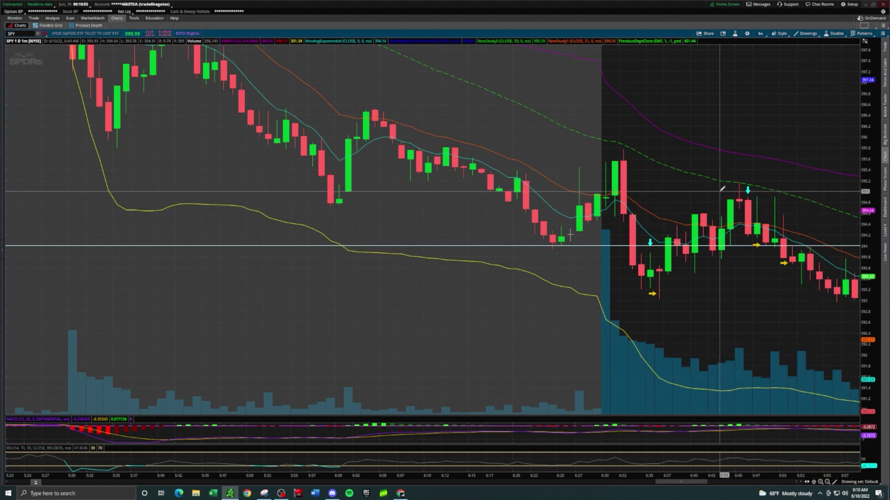
pyautogui.click(777, 189)
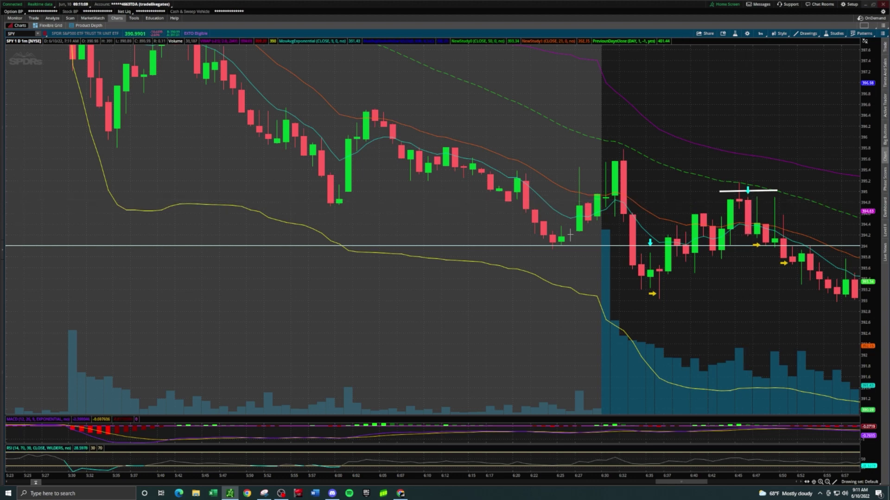
pyautogui.hotkey('alt', 'Tab')
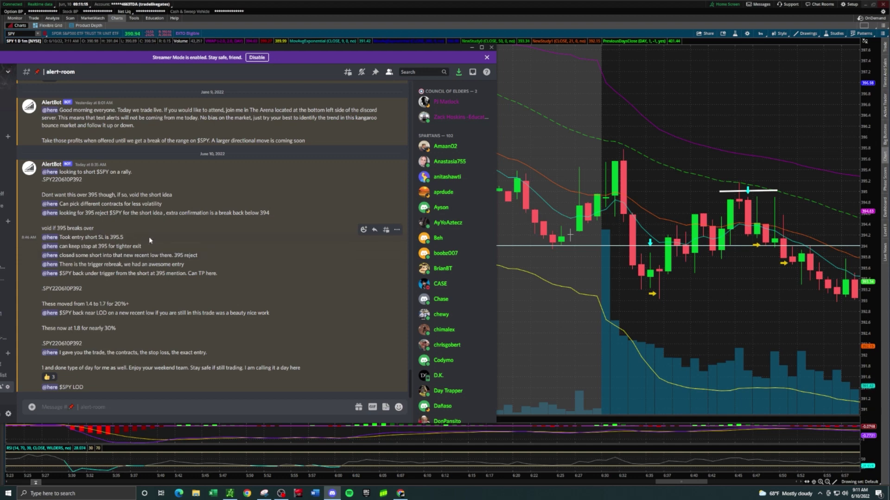
pyautogui.click(805, 200)
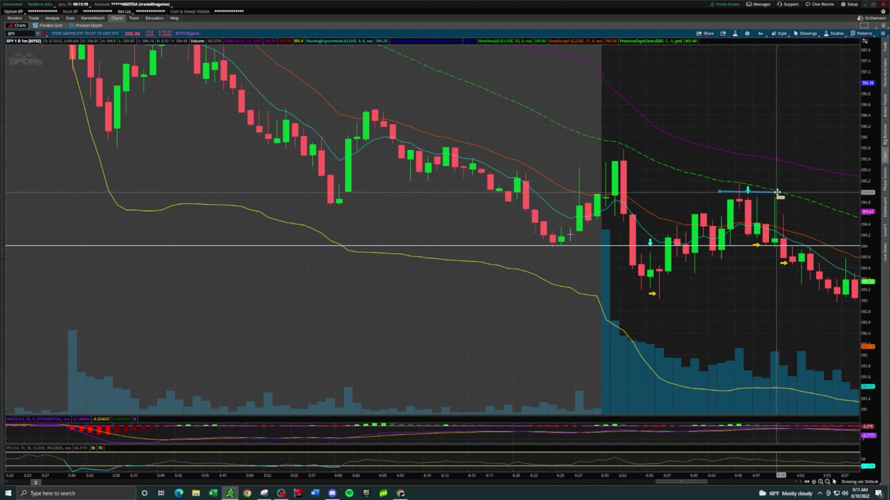
# Place a horizontal line at the 6:30 high near 395.5, then bring up the Discord alert room
pyautogui.middleClick(770, 171)
pyautogui.click(770, 178)
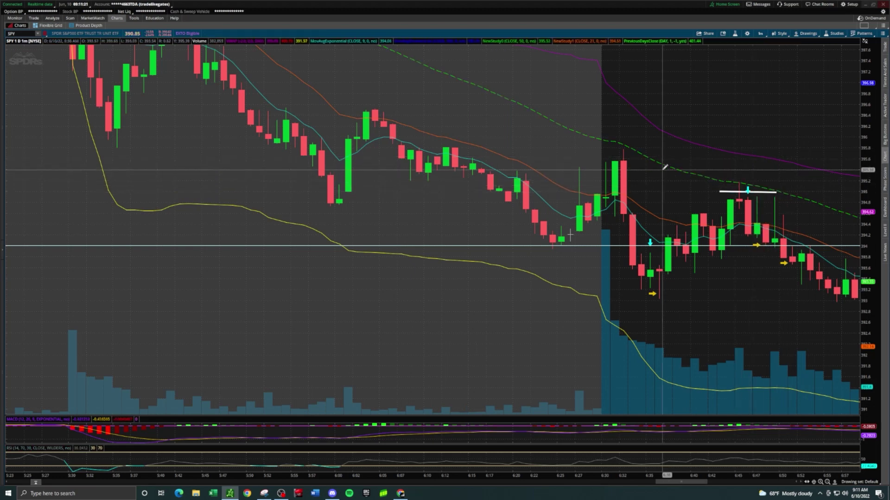
pyautogui.click(597, 162)
pyautogui.middleClick(682, 145)
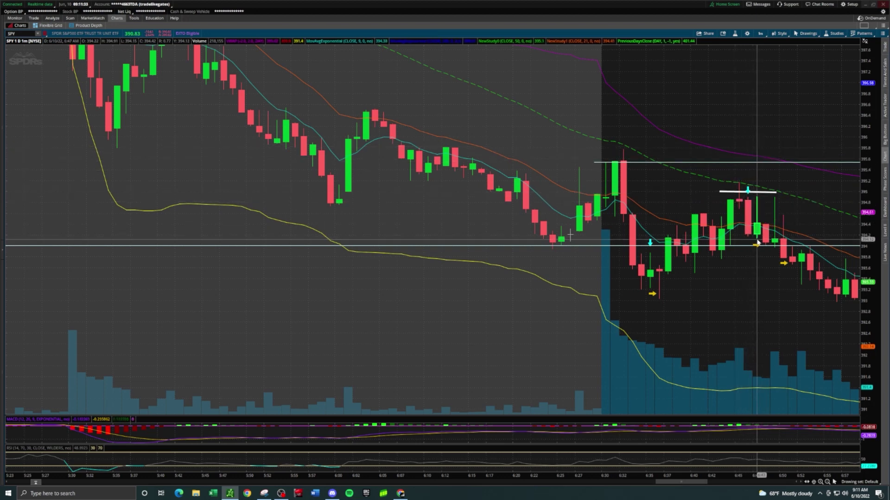
pyautogui.hotkey('alt', 'Tab')
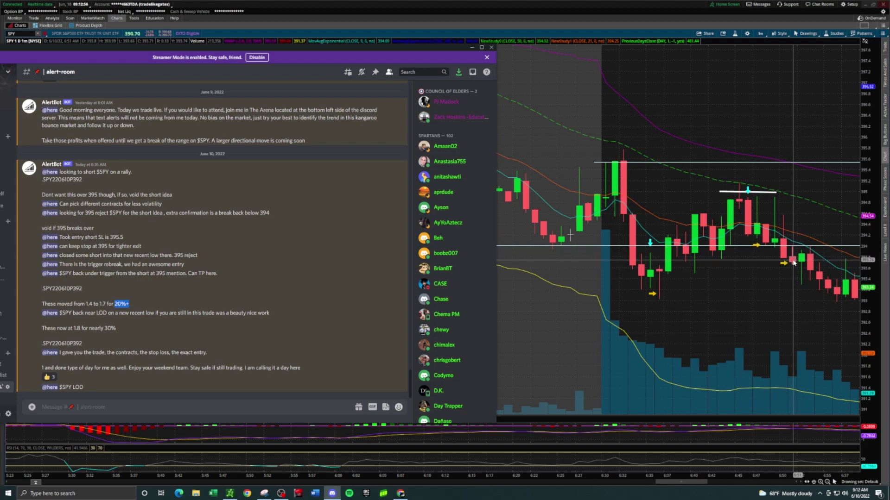
# Pan the full-screen SPY chart to show the selloff after the 395 rejection through 7:12
pyautogui.click(760, 282)
pyautogui.moveTo(761, 289); pyautogui.dragTo(554, 222)
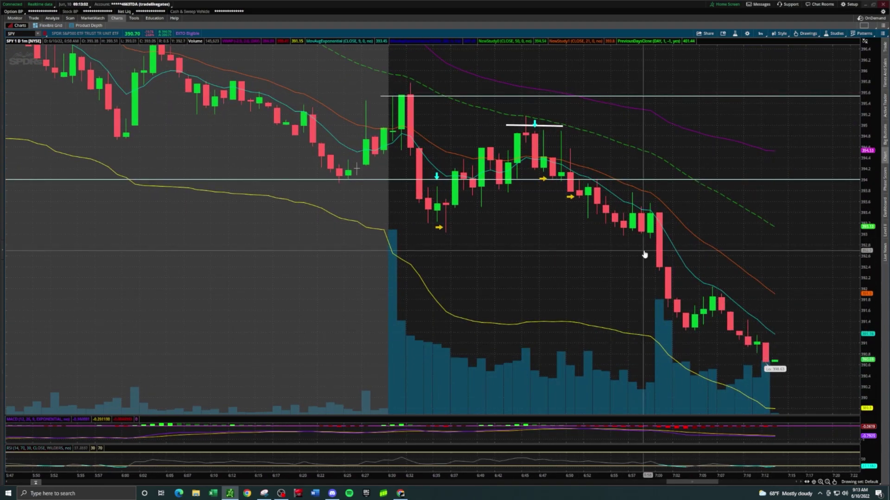
pyautogui.moveTo(560, 243); pyautogui.dragTo(742, 297)
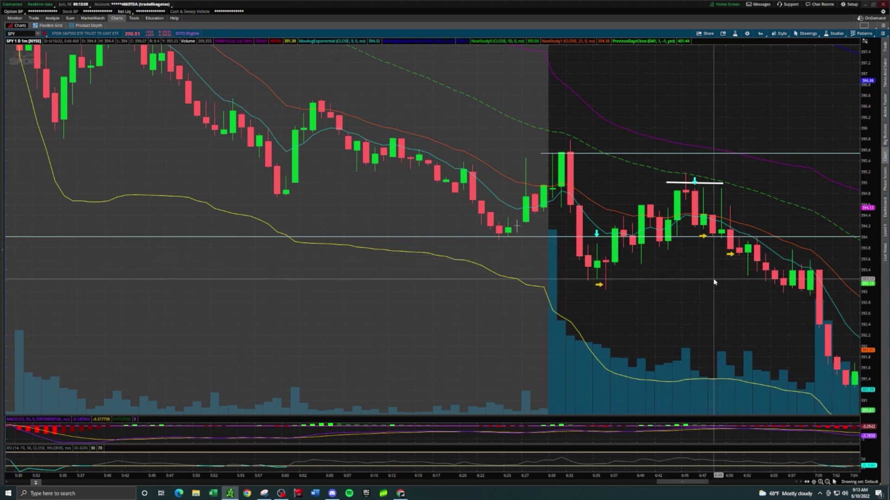
pyautogui.moveTo(721, 290); pyautogui.dragTo(658, 293)
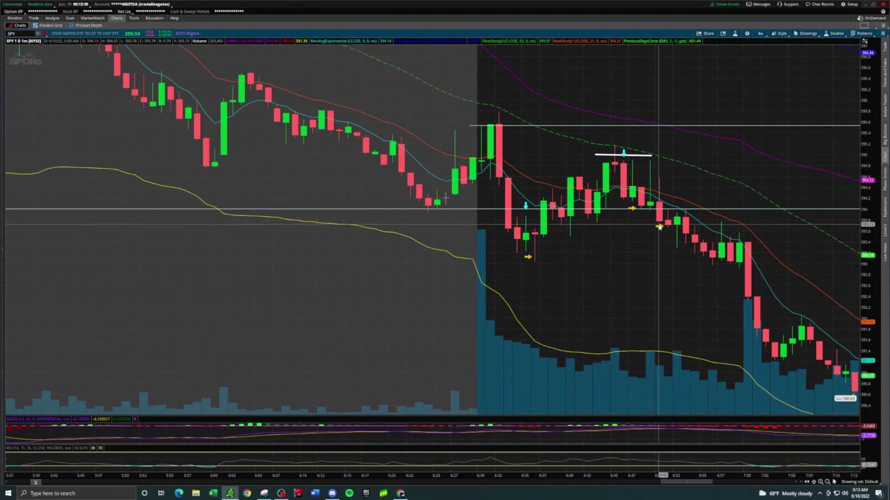
pyautogui.scroll(-5, 658, 227)
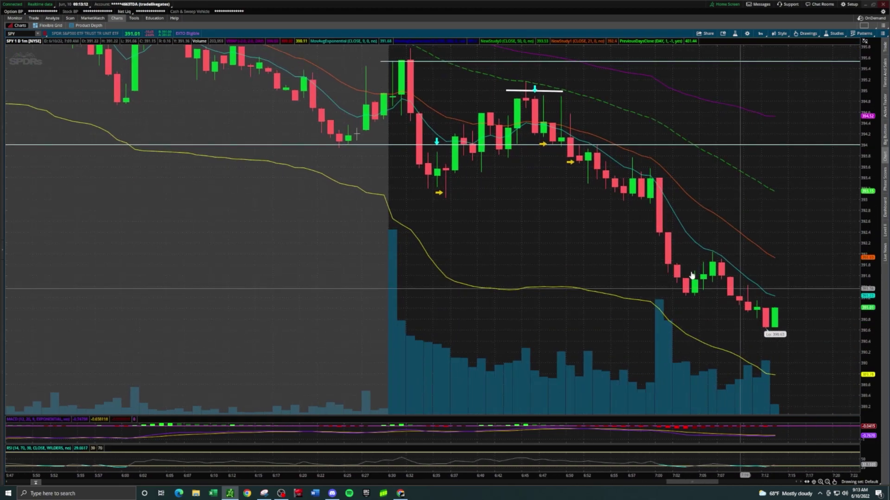
pyautogui.scroll(3, 691, 275)
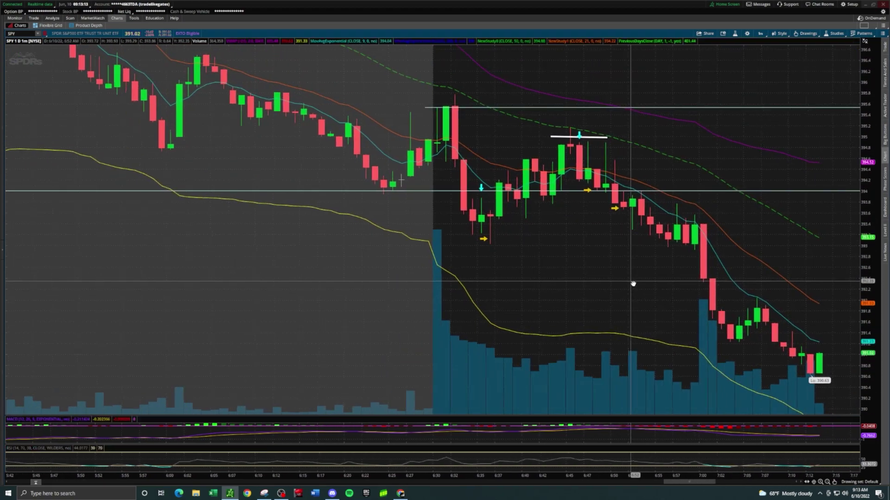
pyautogui.middleClick(549, 222)
# Zoom the chart out to about 4:55–7:15 and drag the horizontal level line upward
pyautogui.scroll(2, 608, 246)
pyautogui.middleClick(611, 226)
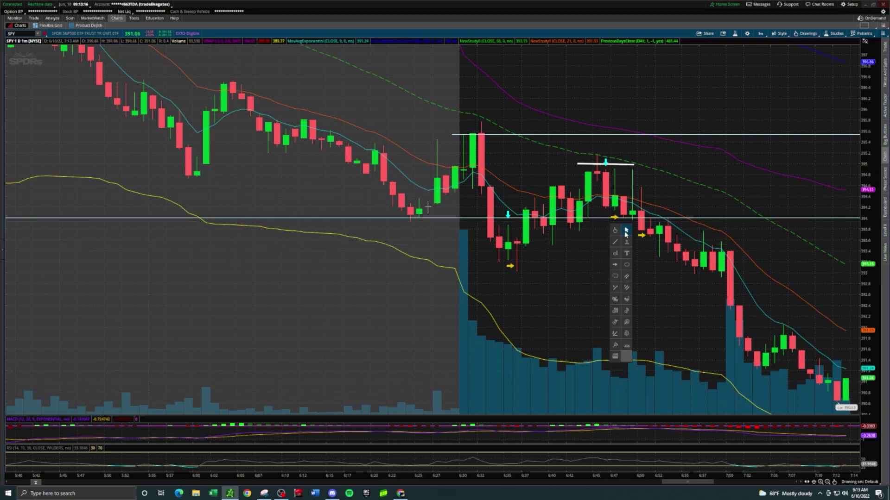
pyautogui.click(626, 230)
pyautogui.scroll(-5, 556, 287)
pyautogui.scroll(2, 364, 288)
pyautogui.moveTo(363, 288); pyautogui.dragTo(708, 281)
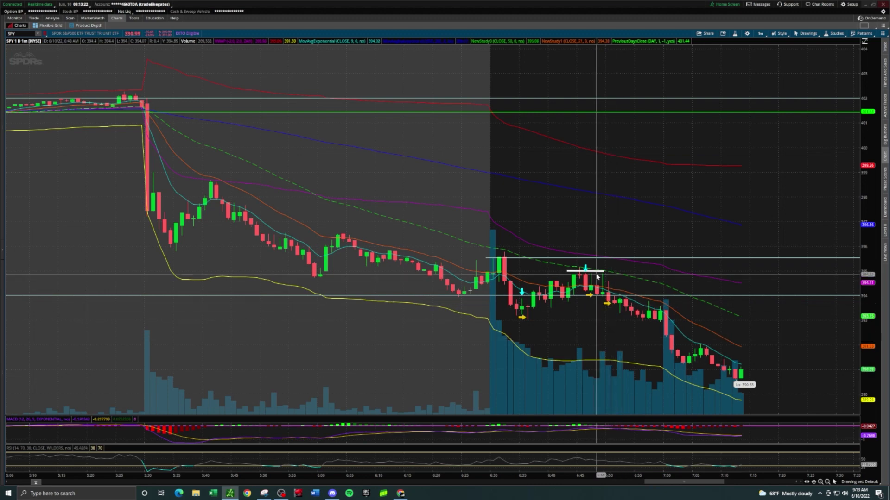
pyautogui.moveTo(597, 276); pyautogui.dragTo(271, 114)
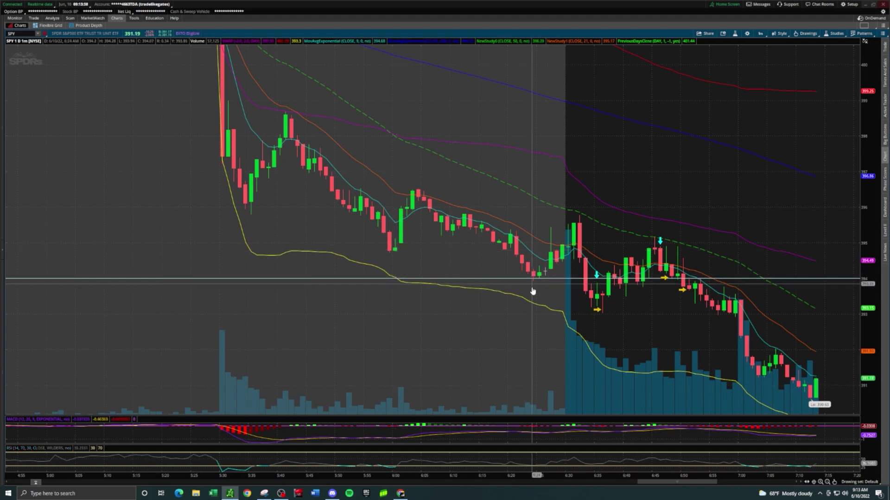
# Draw a descending trendline along the morning lows from about 5:32 past 6:40
pyautogui.middleClick(606, 306)
pyautogui.click(614, 318)
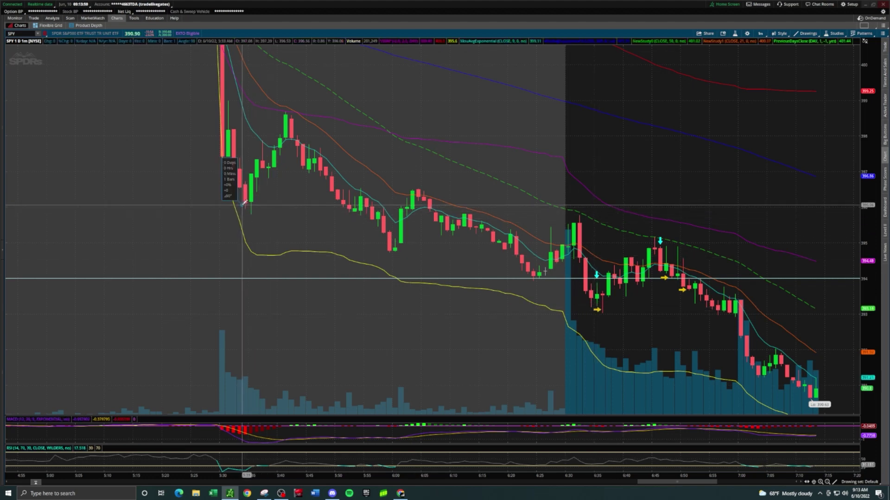
pyautogui.moveTo(243, 203); pyautogui.dragTo(641, 326)
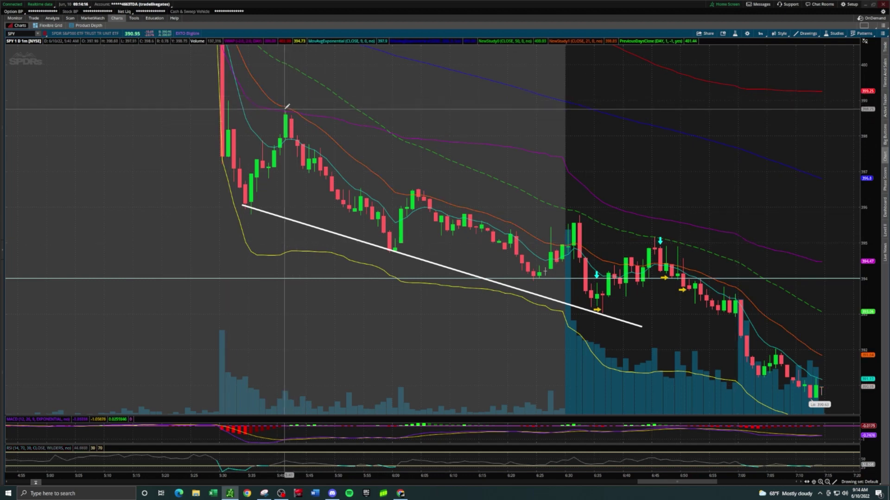
# Draw the upper trendline from the 5:41 high past the 6:45 peak, then zoom the time axis out
pyautogui.moveTo(286, 107); pyautogui.dragTo(742, 268)
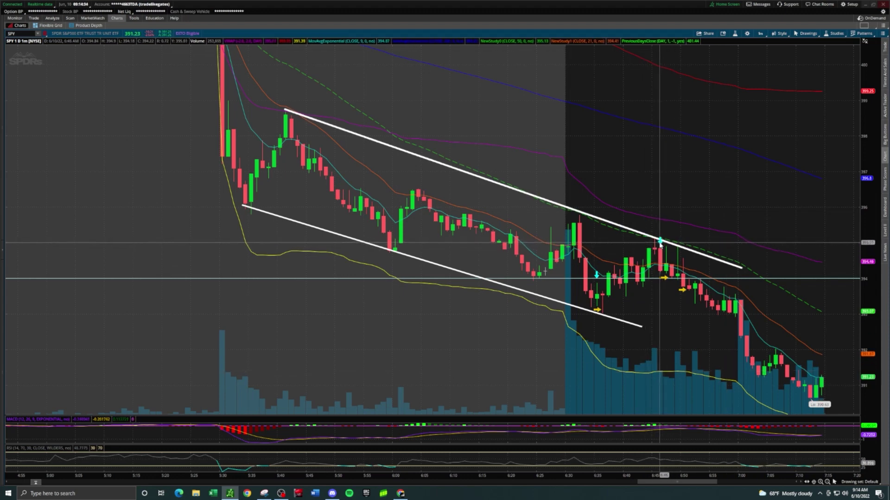
pyautogui.moveTo(661, 243)
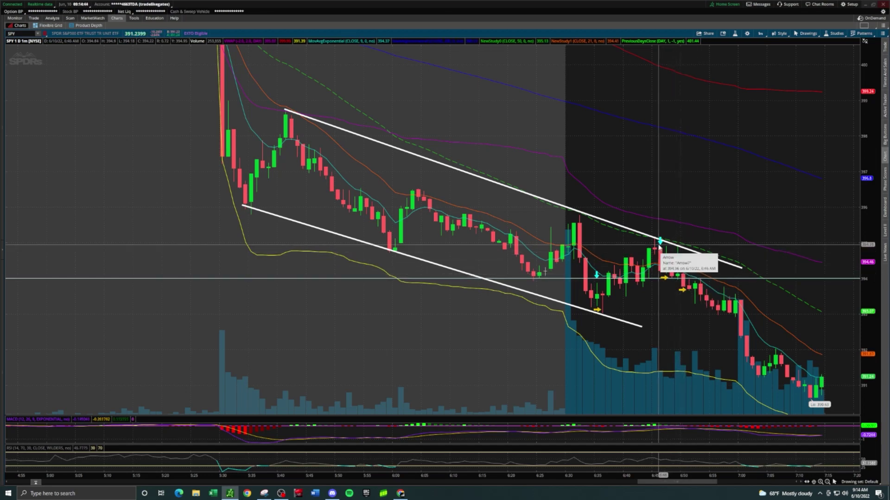
pyautogui.scroll(-5, 706, 208)
pyautogui.moveTo(593, 283); pyautogui.dragTo(645, 287)
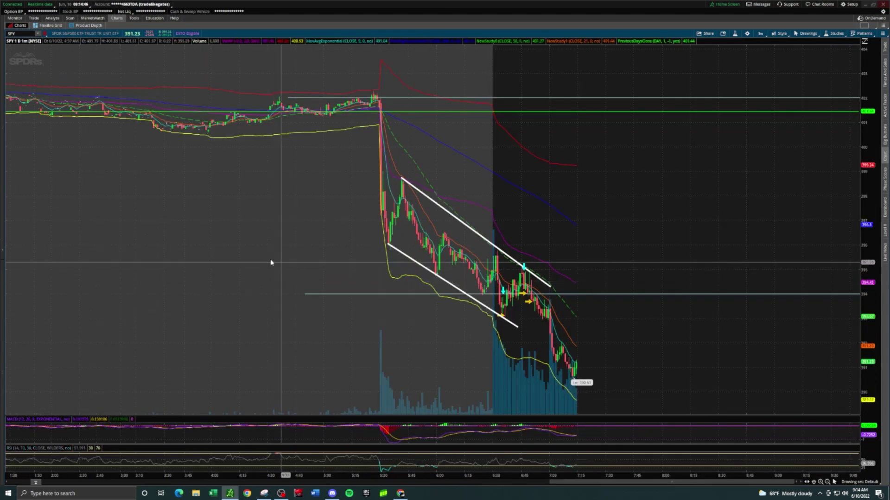
# Select the lower channel trendline and delete it
pyautogui.moveTo(249, 261); pyautogui.dragTo(746, 263)
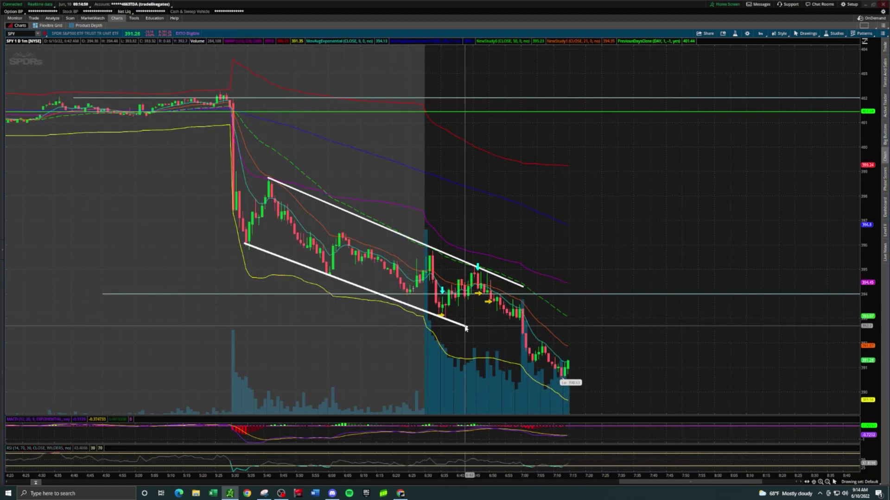
pyautogui.moveTo(467, 327); pyautogui.dragTo(565, 363)
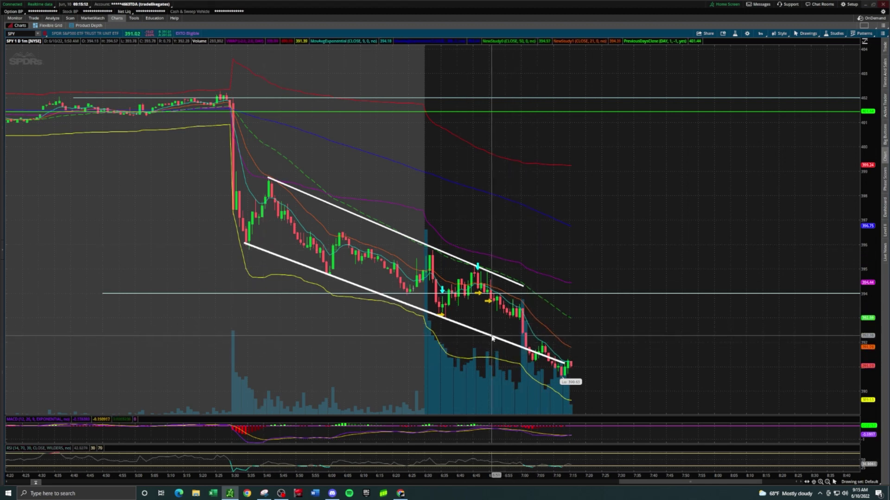
pyautogui.press('Delete')
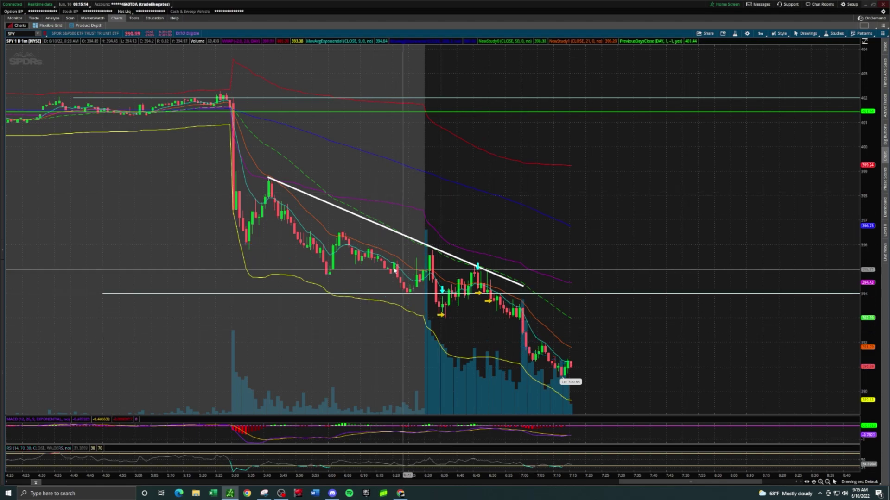
# Zoom into 6:12–7:16, enlarge the price scale, and bring up Discord's alert room
pyautogui.moveTo(368, 441); pyautogui.dragTo(584, 444)
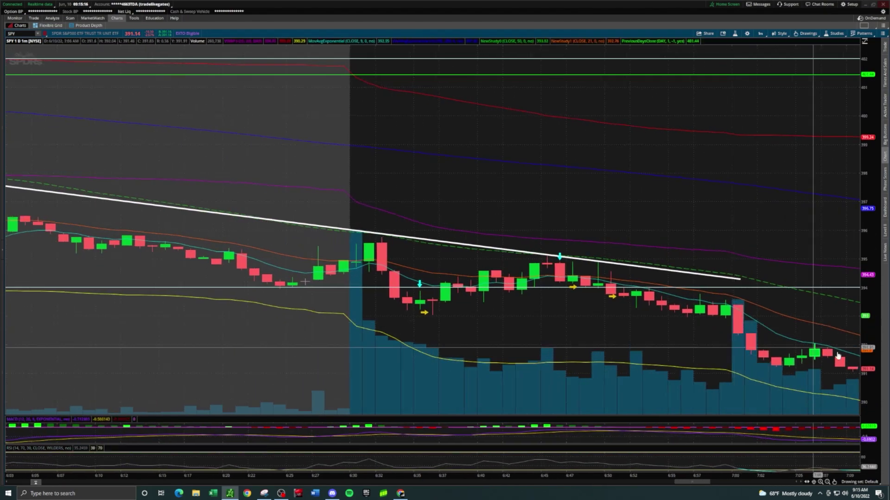
pyautogui.moveTo(864, 366); pyautogui.dragTo(748, 191)
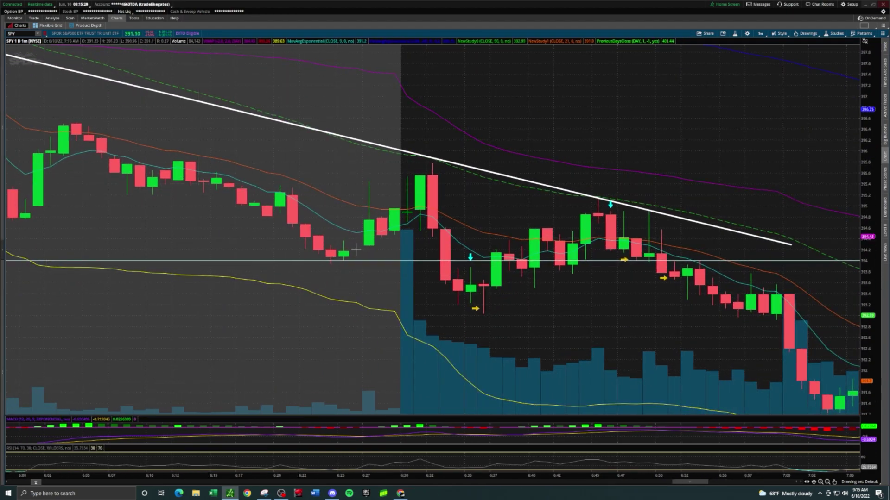
pyautogui.click(331, 494)
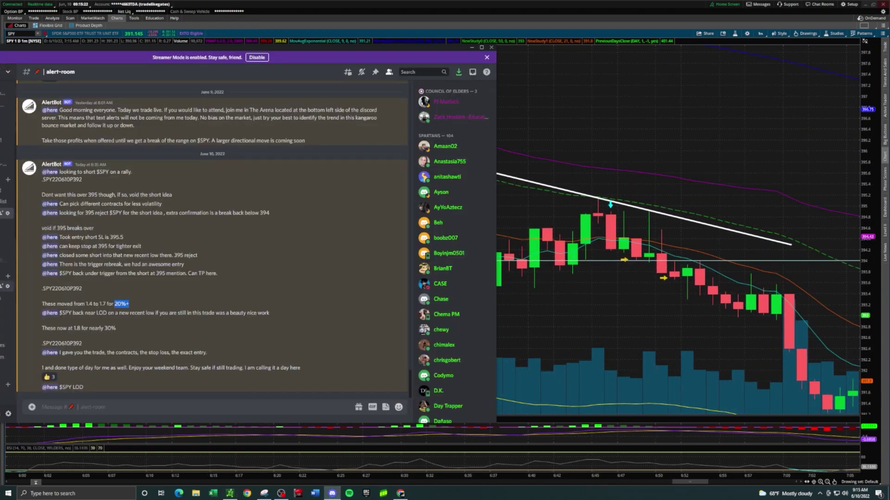
# Scroll through Discord's main-chat channel, then return to the full chart without drawing tools
pyautogui.hotkey('alt', 'Down')
pyautogui.scroll(4, 140, 331)
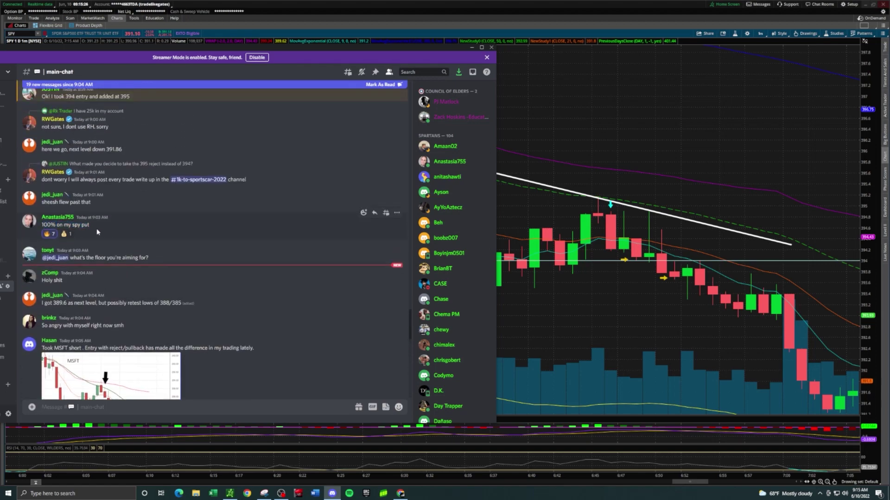
pyautogui.scroll(-10, 97, 229)
pyautogui.scroll(-4, 221, 274)
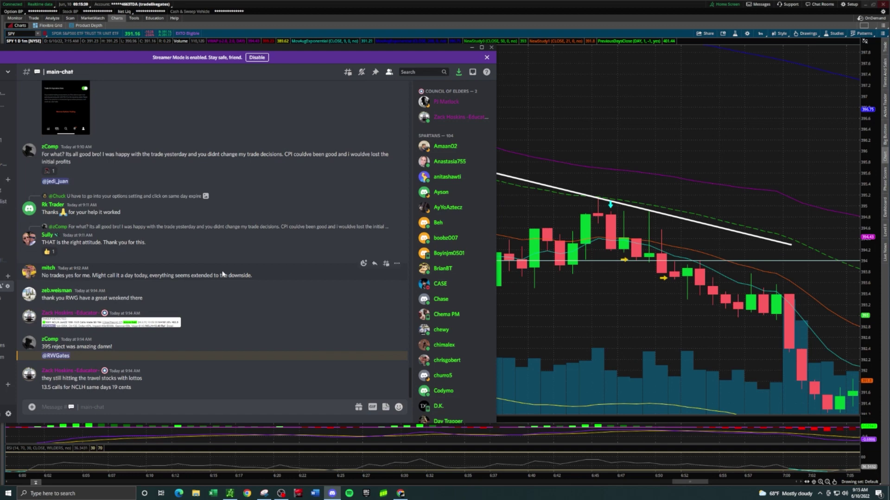
pyautogui.click(635, 287)
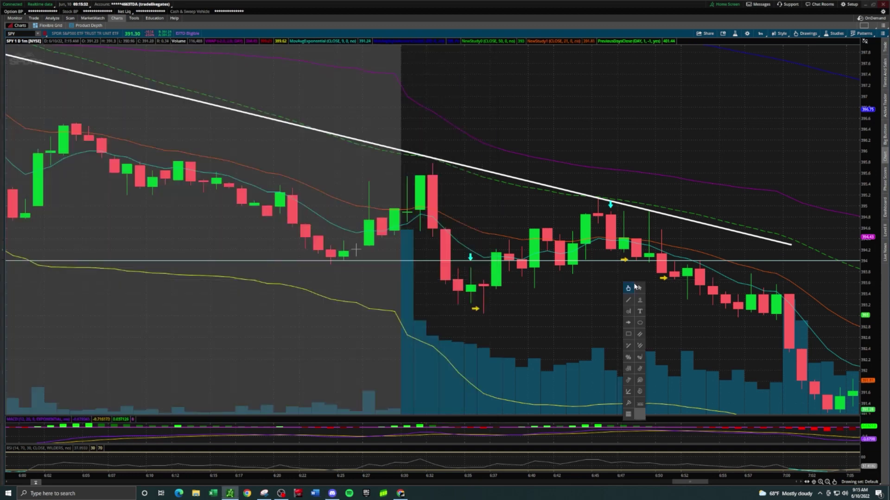
pyautogui.click(640, 288)
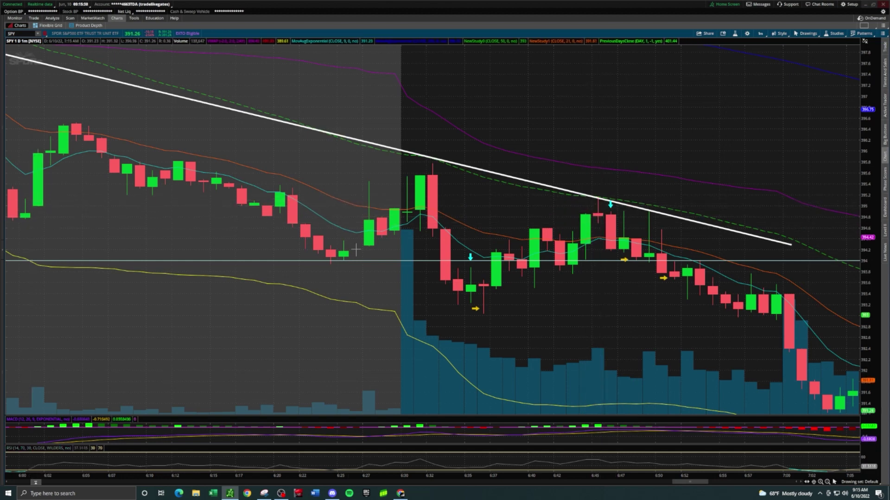
# Enlarge the June 10 watchlist image in #day-trade-watchlist, then bring Discord back over the chart
pyautogui.hotkey('alt', 'Tab')
pyautogui.click(124, 343)
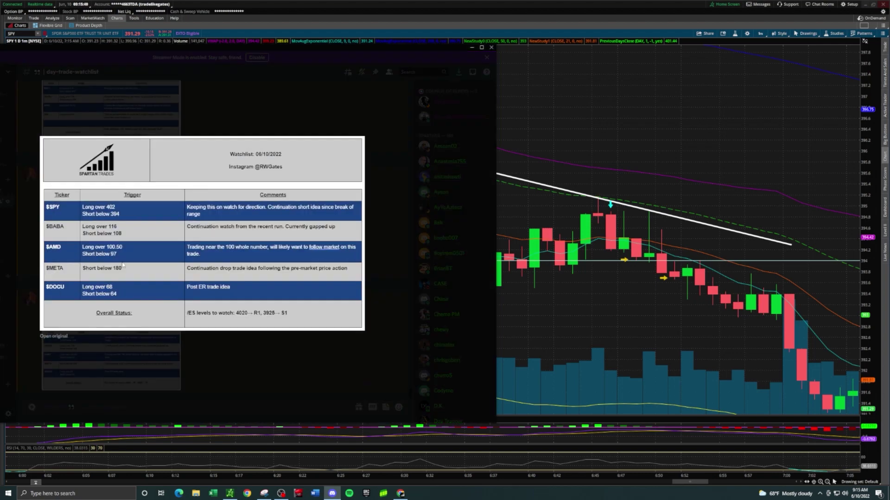
pyautogui.click(641, 262)
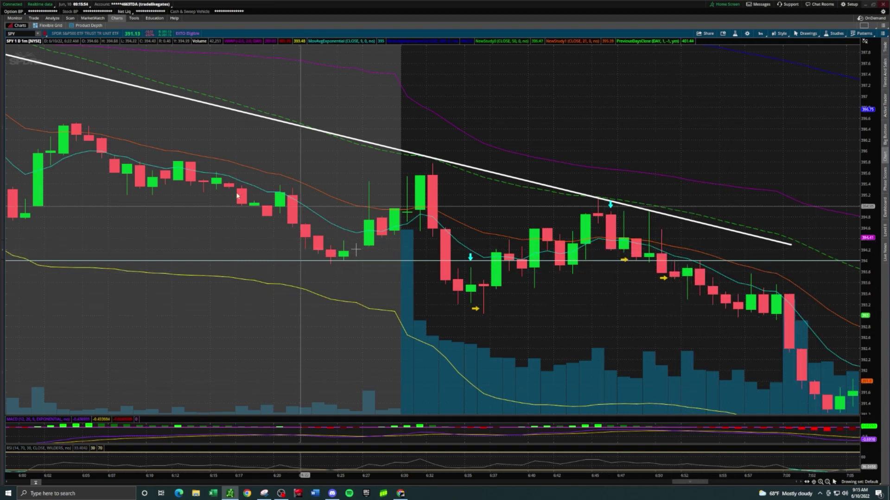
pyautogui.hotkey('alt', 'Tab')
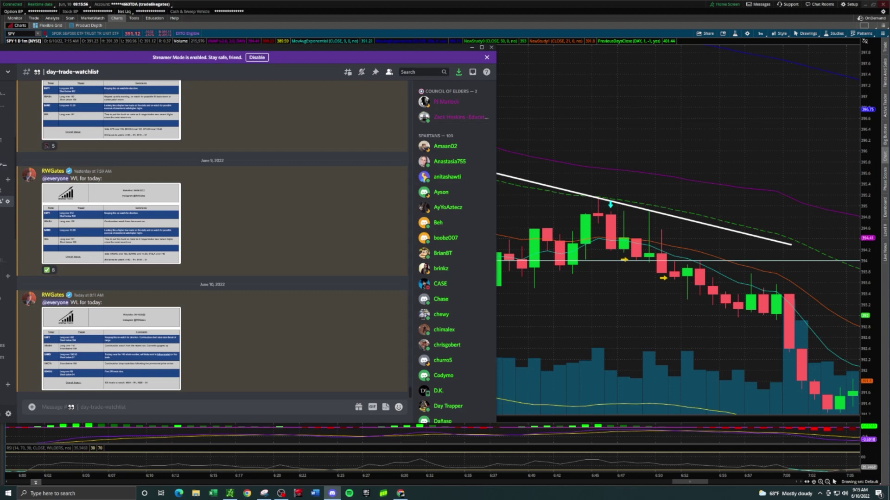
# Scroll #profits, highlight the SPY 100% profit message, then go back to the full SPY chart
pyautogui.click(6, 93)
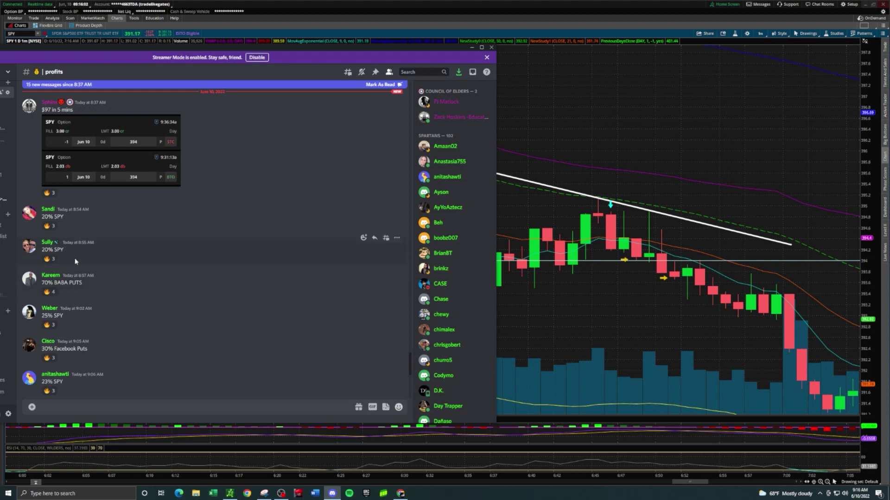
pyautogui.scroll(-5, 79, 257)
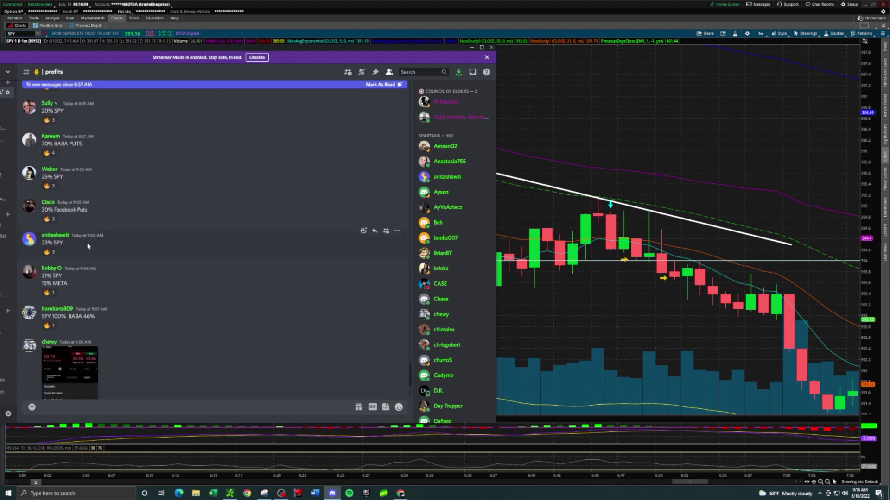
pyautogui.scroll(-2, 87, 246)
pyautogui.scroll(-2, 85, 249)
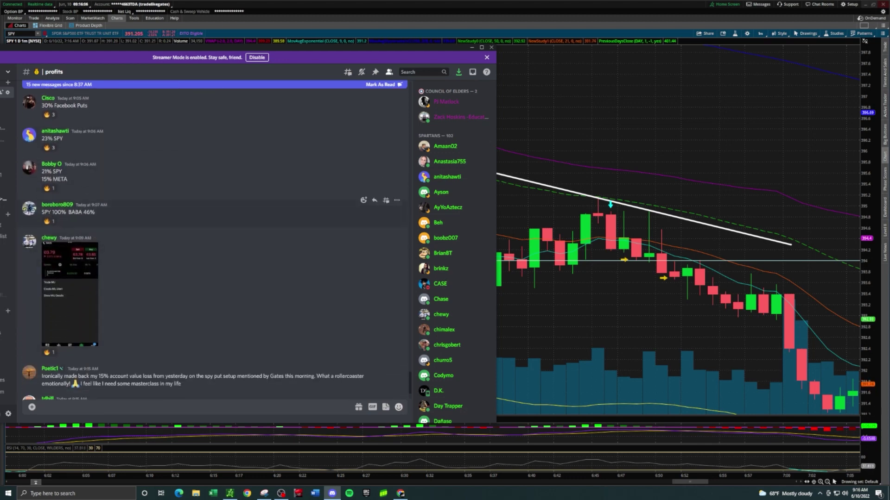
pyautogui.moveTo(55, 212); pyautogui.dragTo(91, 224)
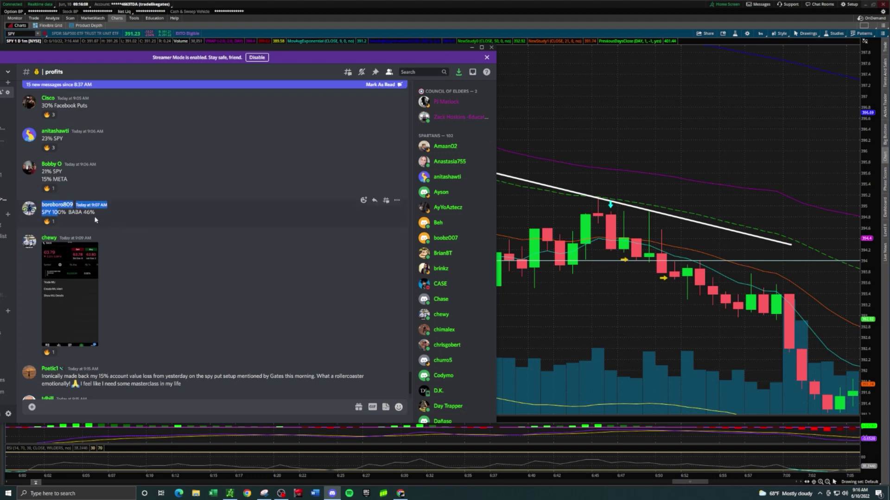
pyautogui.scroll(-2, 130, 227)
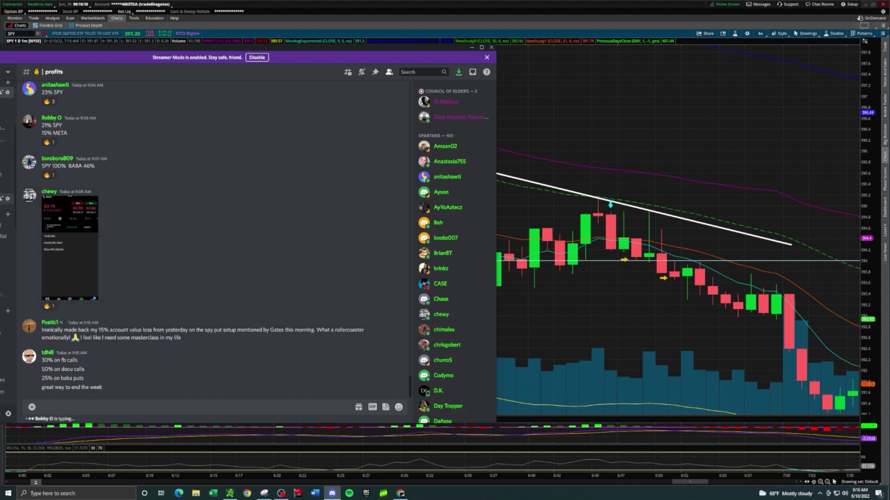
pyautogui.click(697, 333)
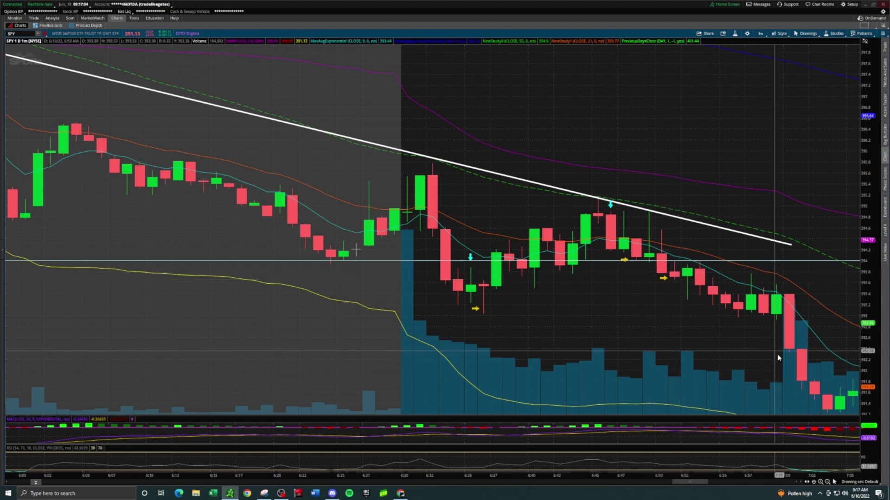
# Pan and zoom the SPY chart to the 5:12–7:25 stretch showing the trendline and 394 level
pyautogui.moveTo(743, 326); pyautogui.dragTo(608, 262)
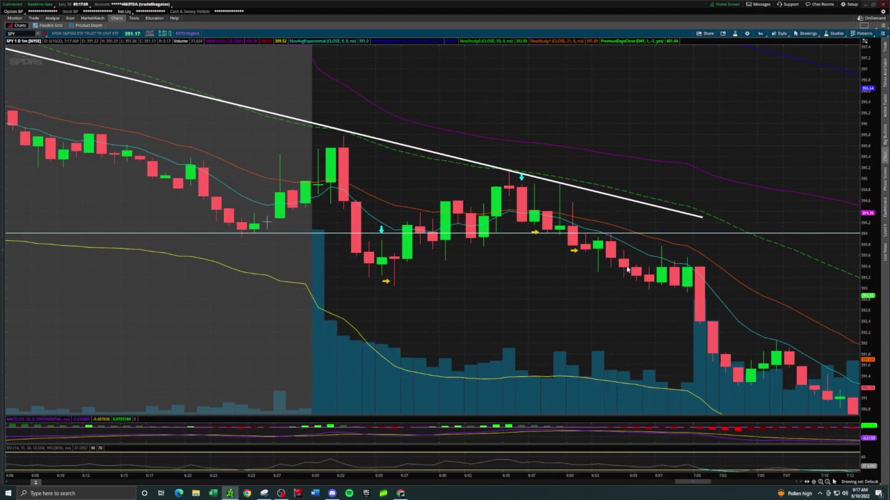
pyautogui.scroll(-5, 590, 234)
pyautogui.moveTo(494, 297); pyautogui.dragTo(854, 287)
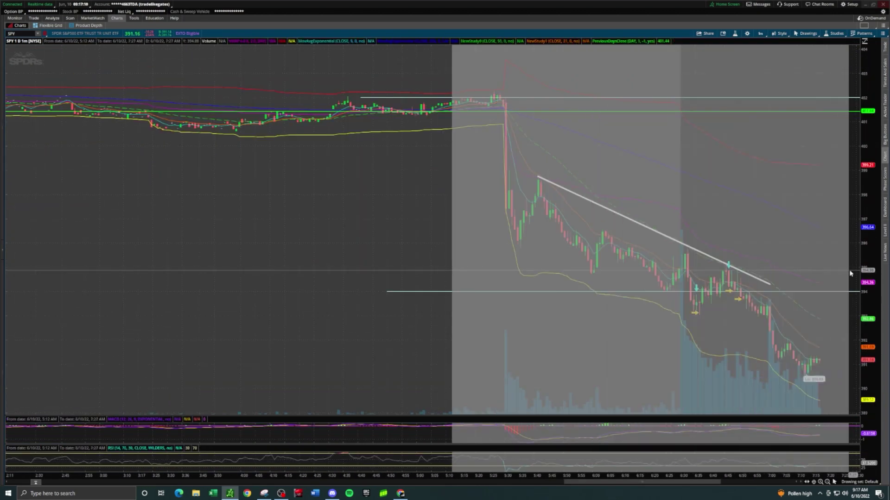